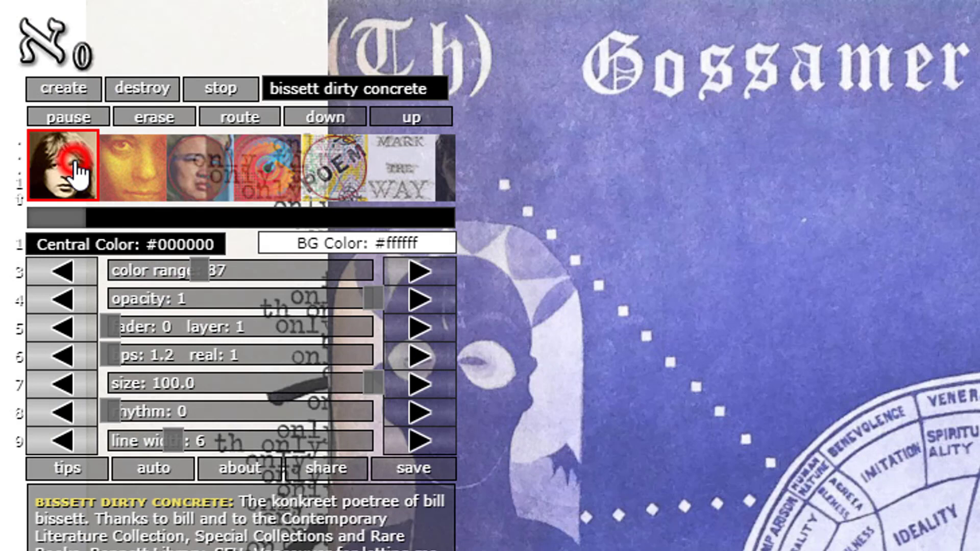
- Open the options of the bissett dirty concrete nib and examine the choices for image stretching and sample order
{"action": "left_click", "coordinate": [59, 164]}
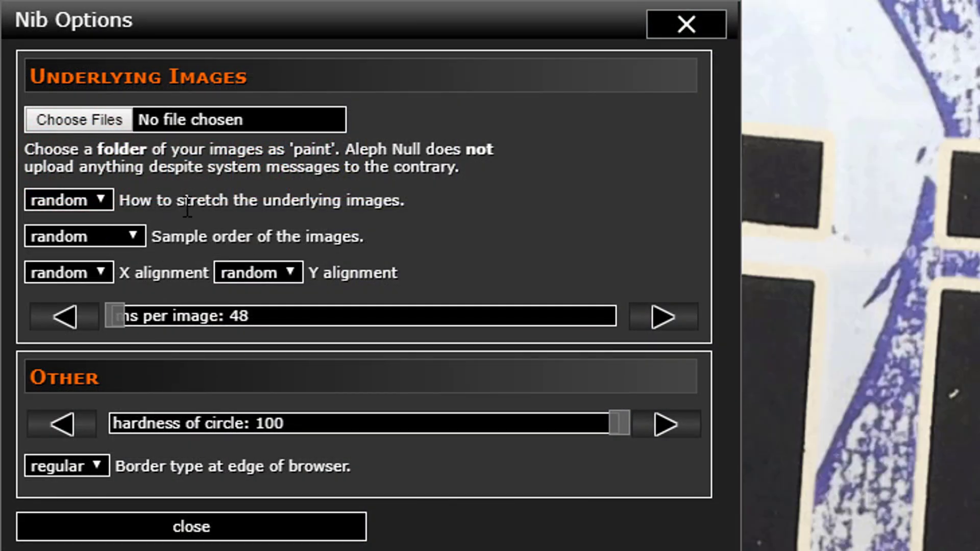
{"action": "left_click", "coordinate": [81, 199]}
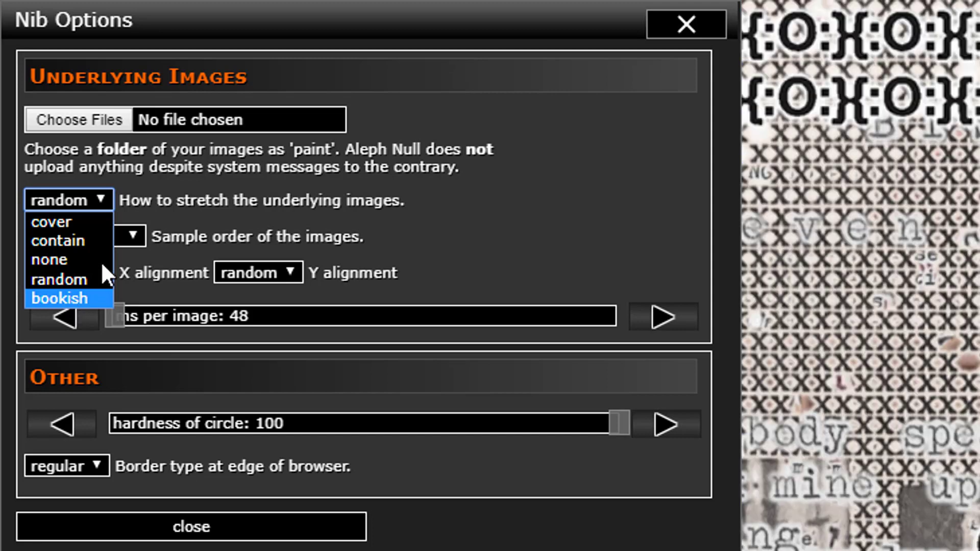
{"action": "left_click", "coordinate": [169, 200]}
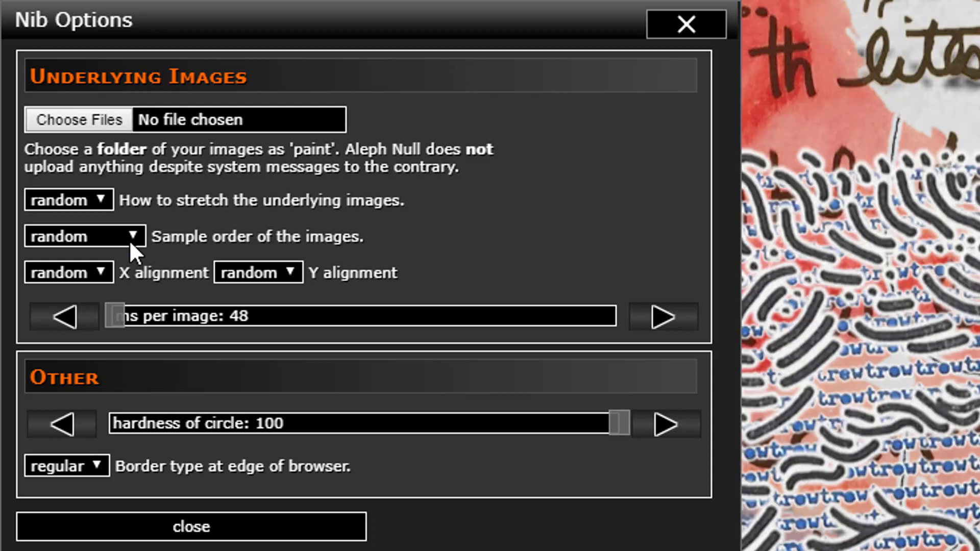
{"action": "left_click", "coordinate": [130, 241]}
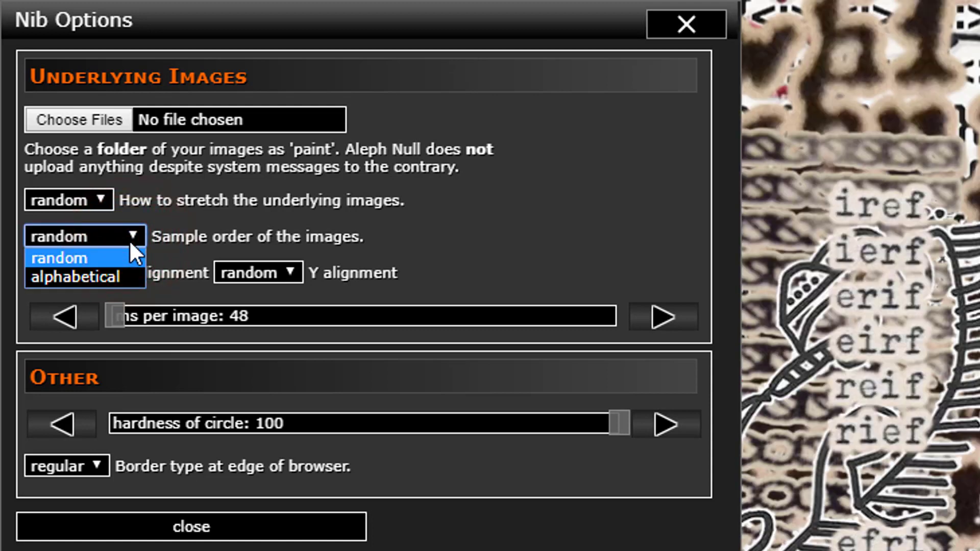
{"action": "left_click", "coordinate": [214, 239]}
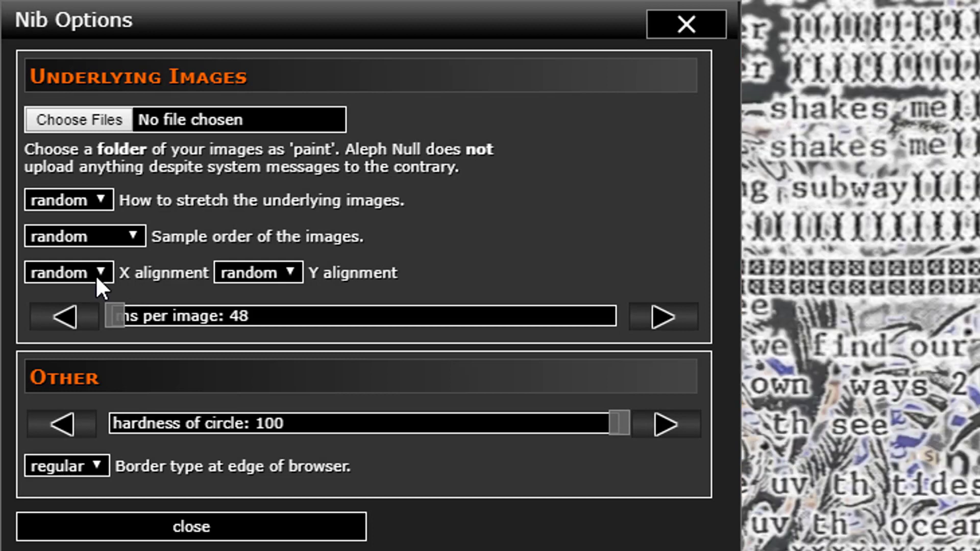
- Examine the X and Y alignment choices for the underlying images and close the nib options
{"action": "left_click", "coordinate": [102, 273]}
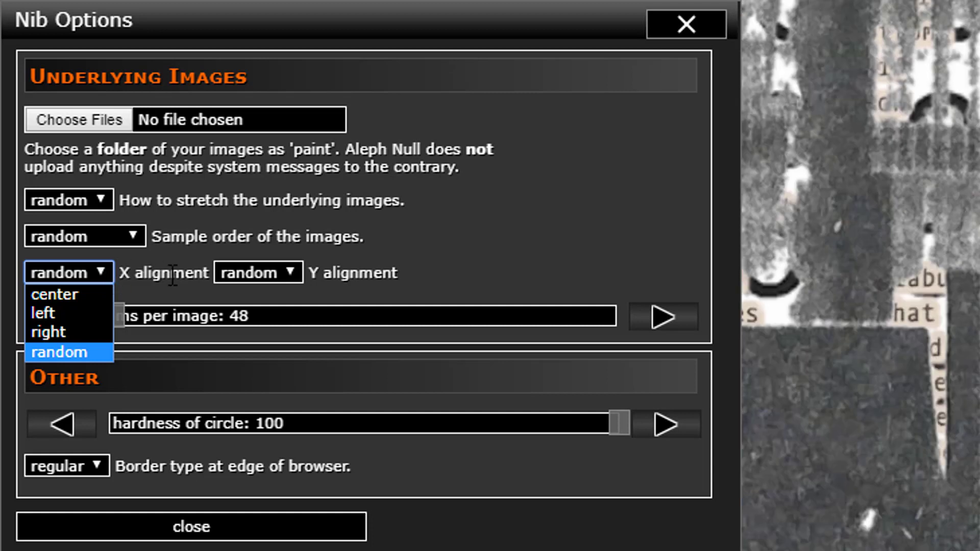
{"action": "left_click", "coordinate": [173, 276]}
{"action": "left_click", "coordinate": [278, 272]}
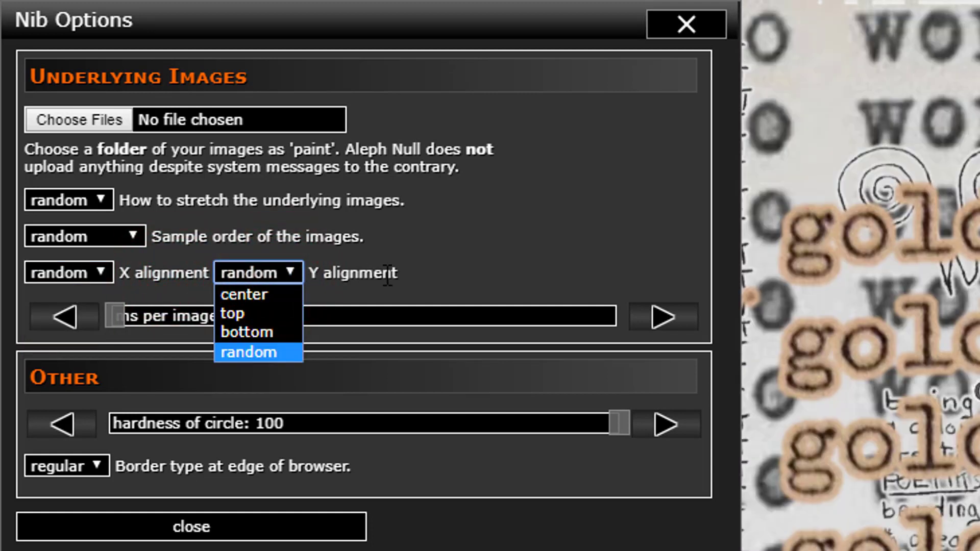
{"action": "left_click", "coordinate": [385, 274]}
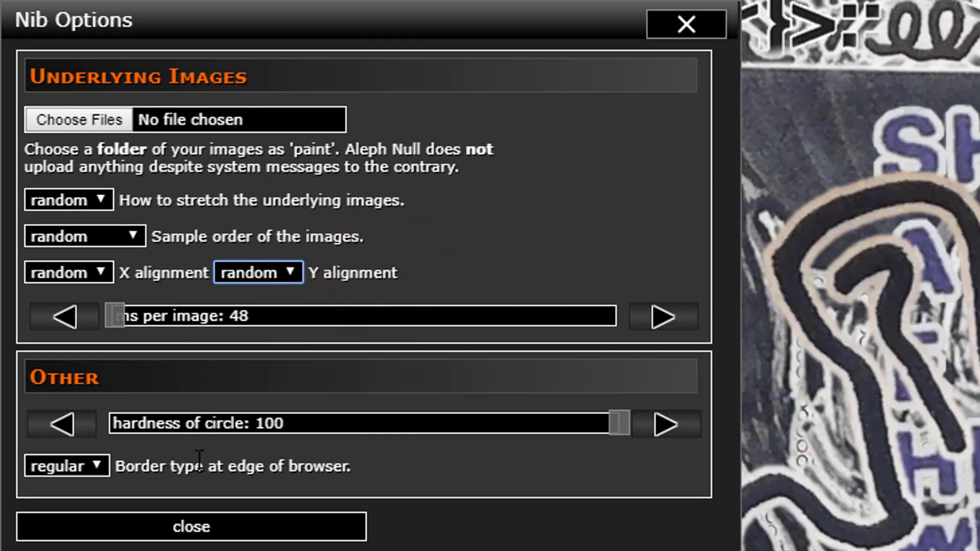
{"action": "left_click", "coordinate": [212, 533]}
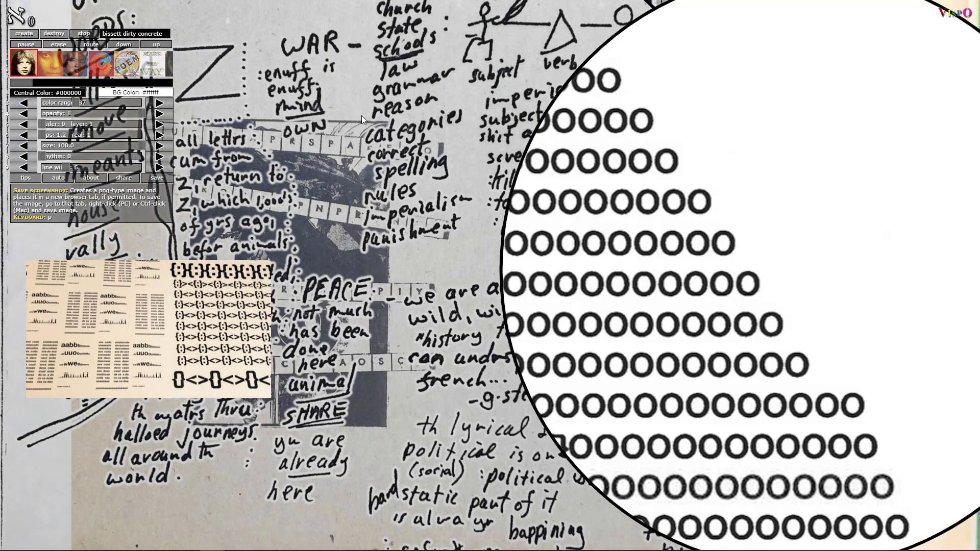
- Leave full-screen view, create a screenshot of the canvas, and return from the resulting image to the Aleph Null page
{"action": "key", "text": "F11"}
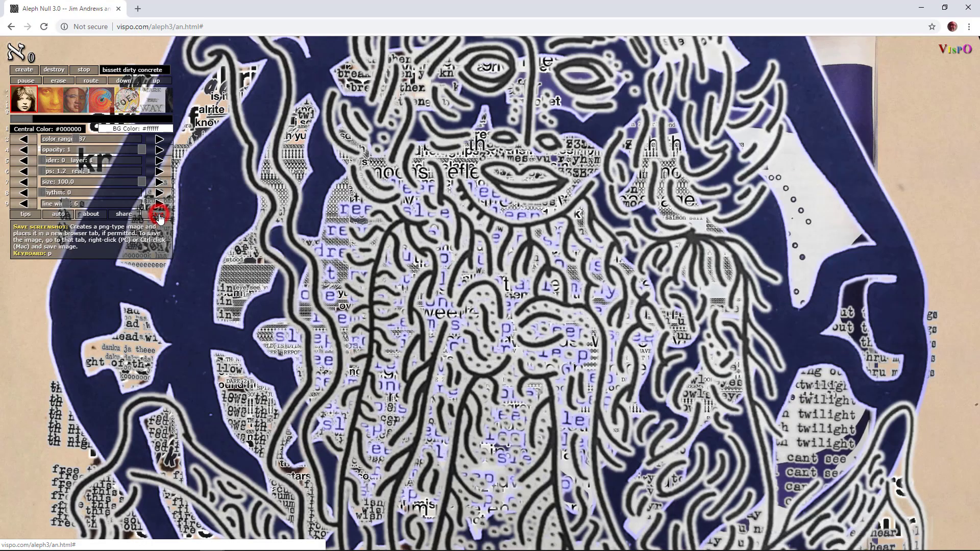
{"action": "left_click", "coordinate": [159, 218]}
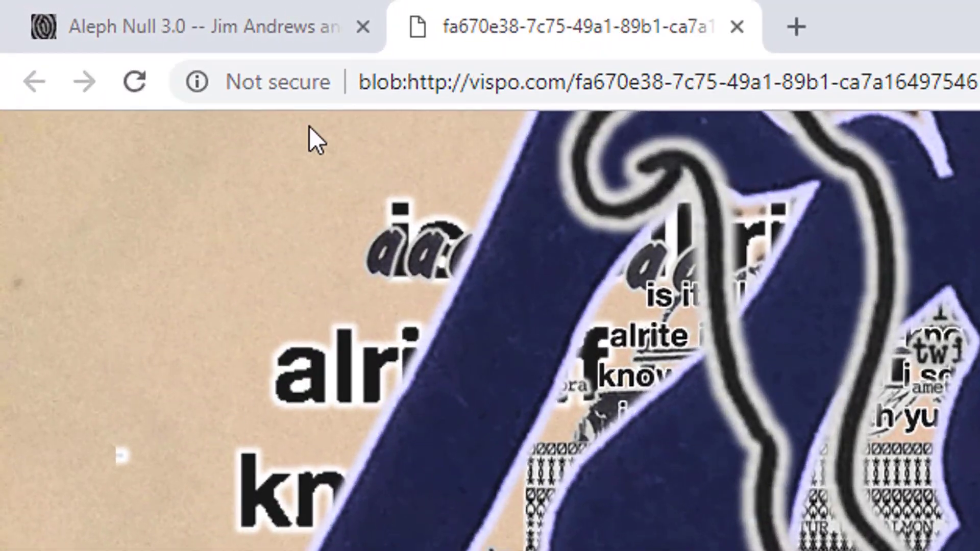
{"action": "left_click", "coordinate": [246, 26]}
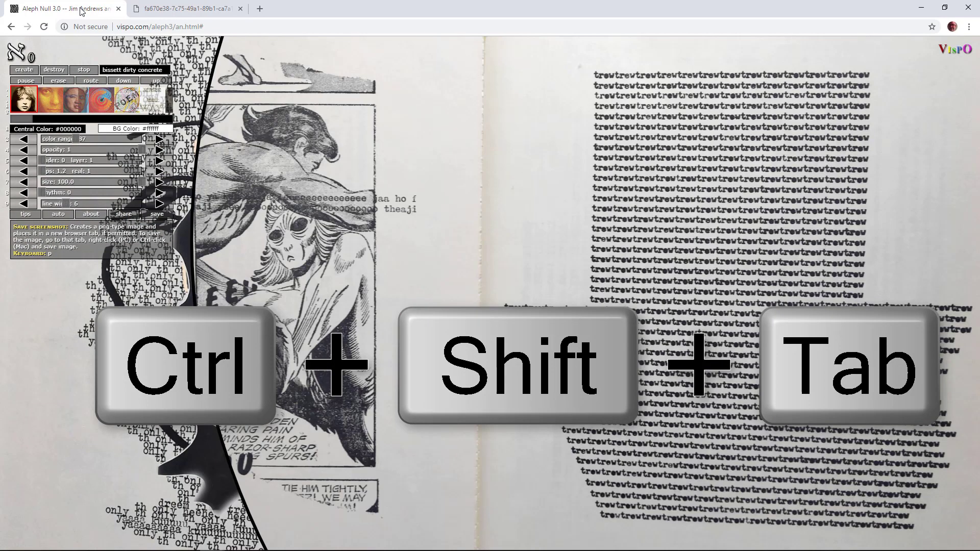
{"action": "key", "text": "ctrl+shift+Tab"}
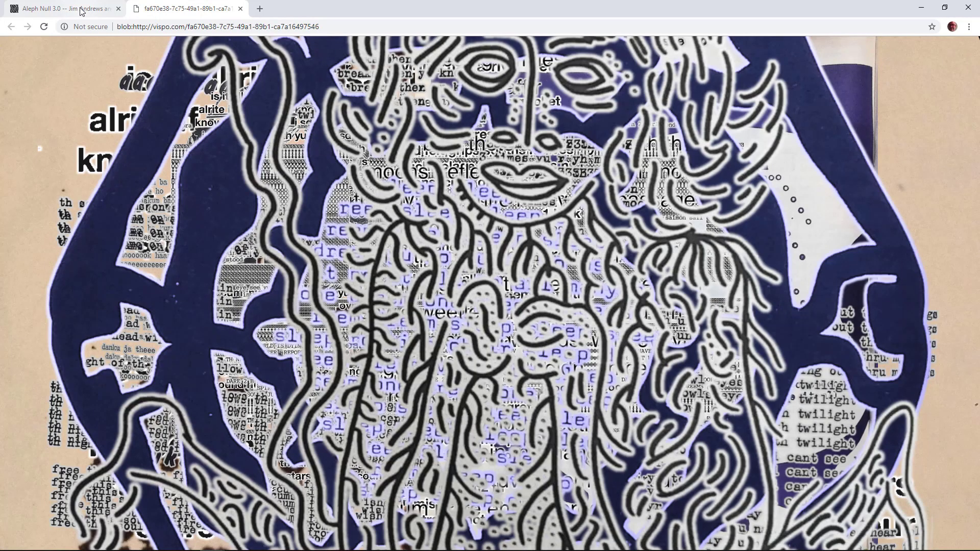
{"action": "left_click", "coordinate": [82, 11]}
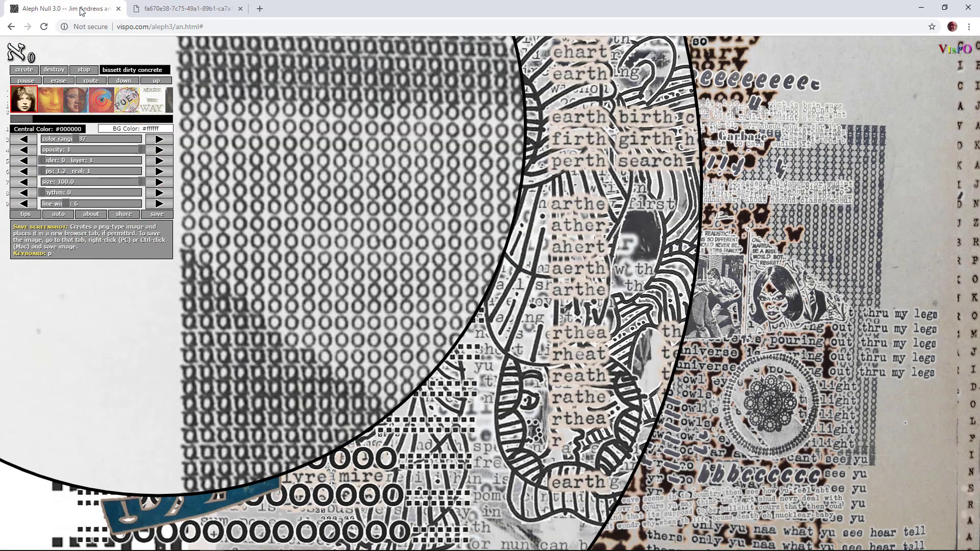
- Restore full-screen view, create a second screenshot of the canvas, and go back to the running animation
{"action": "key", "text": "F11"}
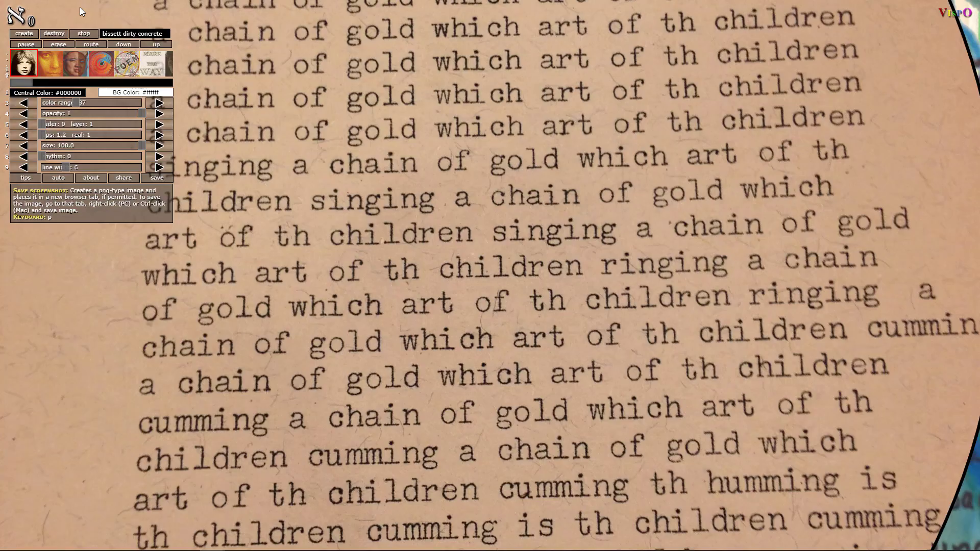
{"action": "key", "text": "s"}
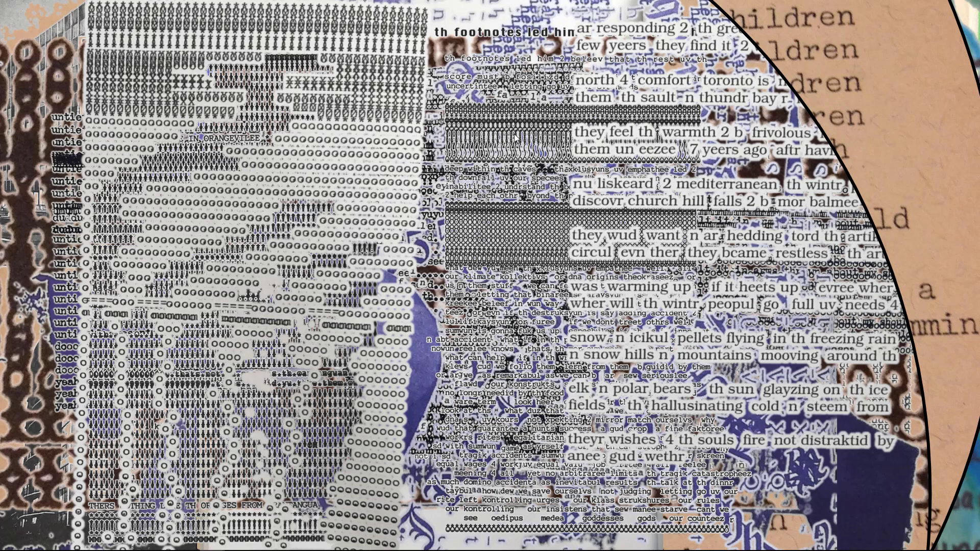
{"action": "key", "text": "ctrl+shift+tab"}
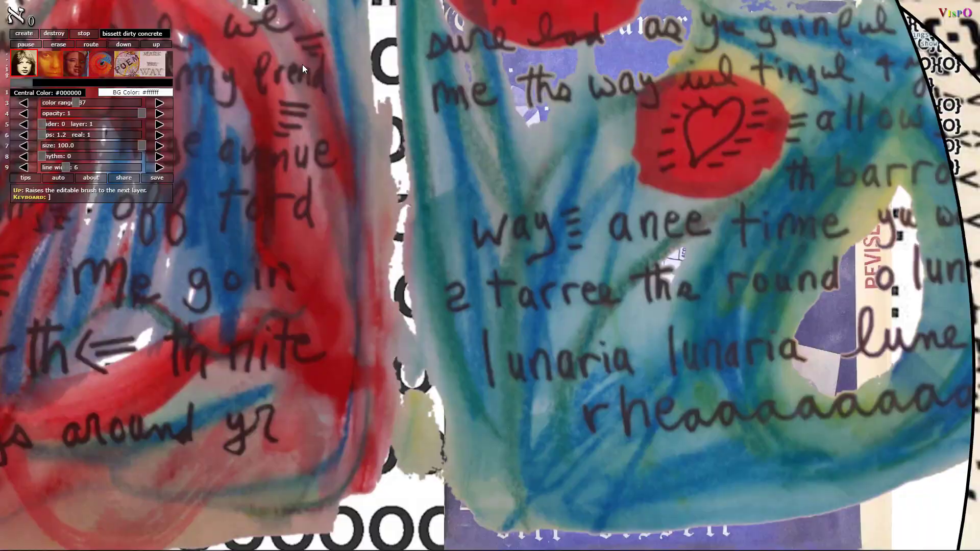
- Leave full-screen view and look through the two captured screenshots, ending on the newer one
{"action": "key", "text": "F11"}
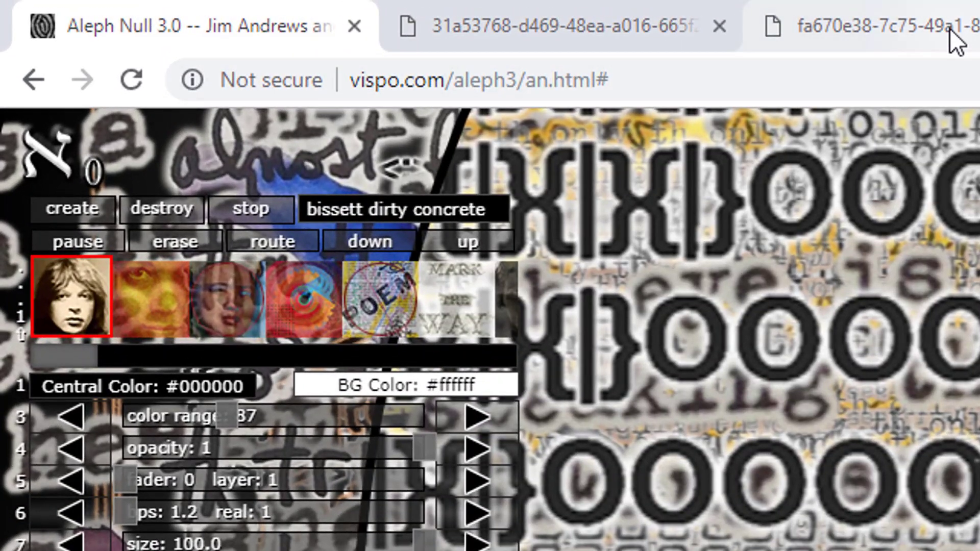
{"action": "left_click", "coordinate": [949, 29]}
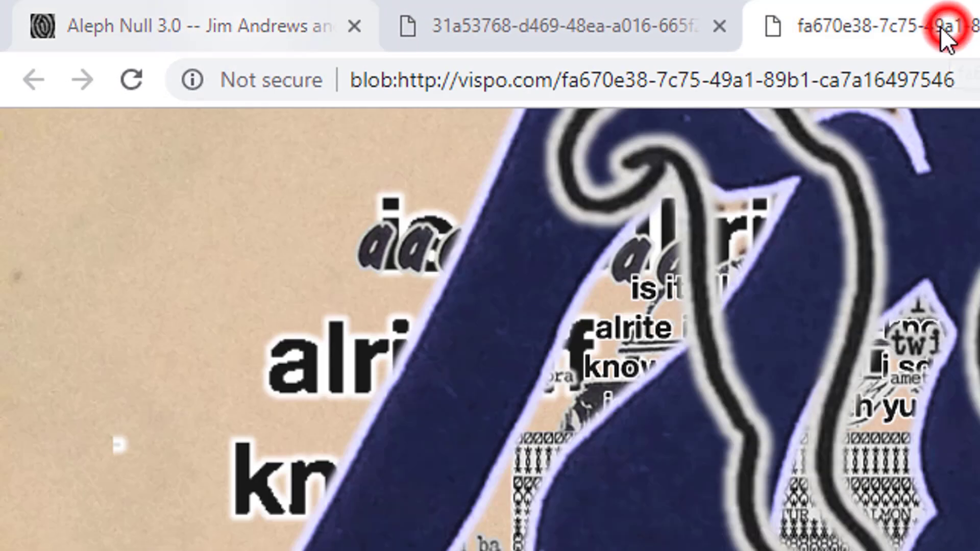
{"action": "left_click", "coordinate": [581, 32]}
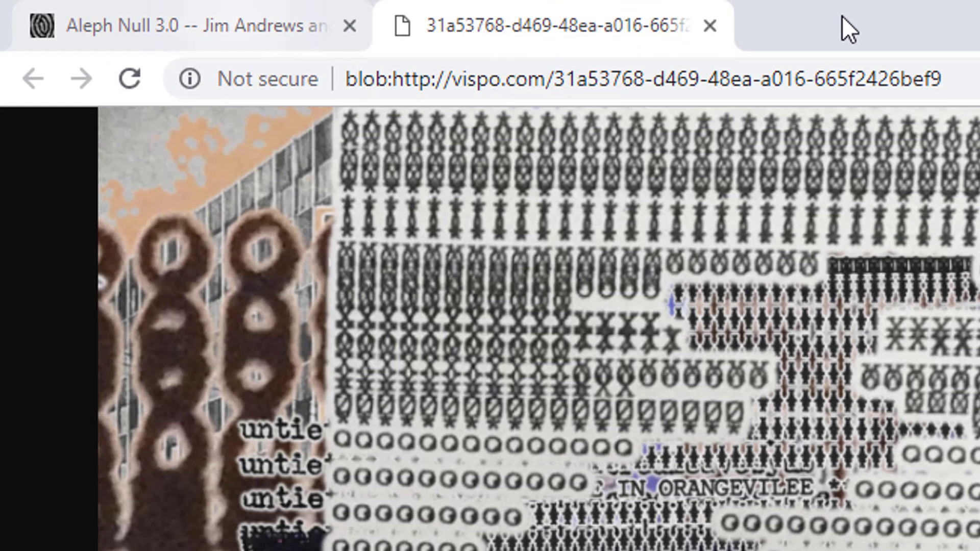
{"action": "left_click", "coordinate": [862, 32]}
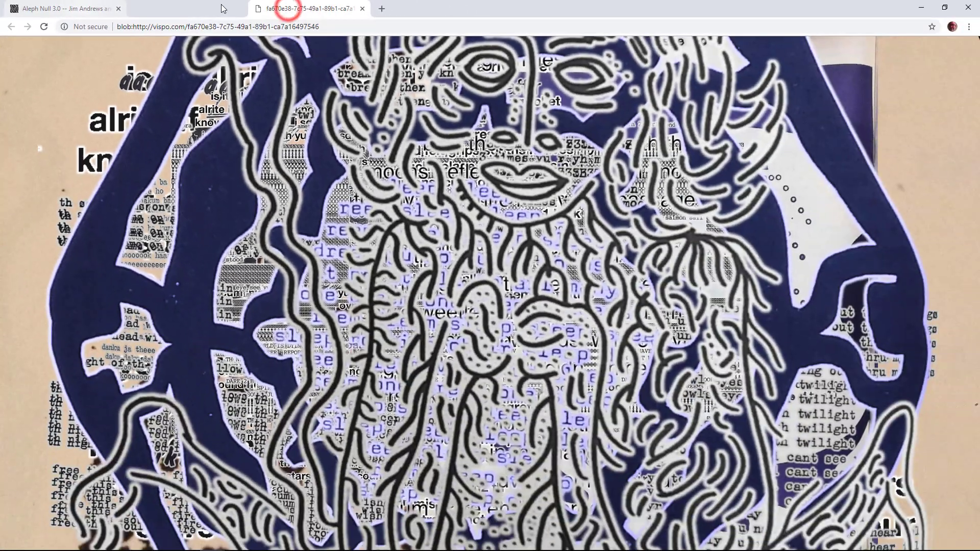
{"action": "left_click", "coordinate": [318, 19]}
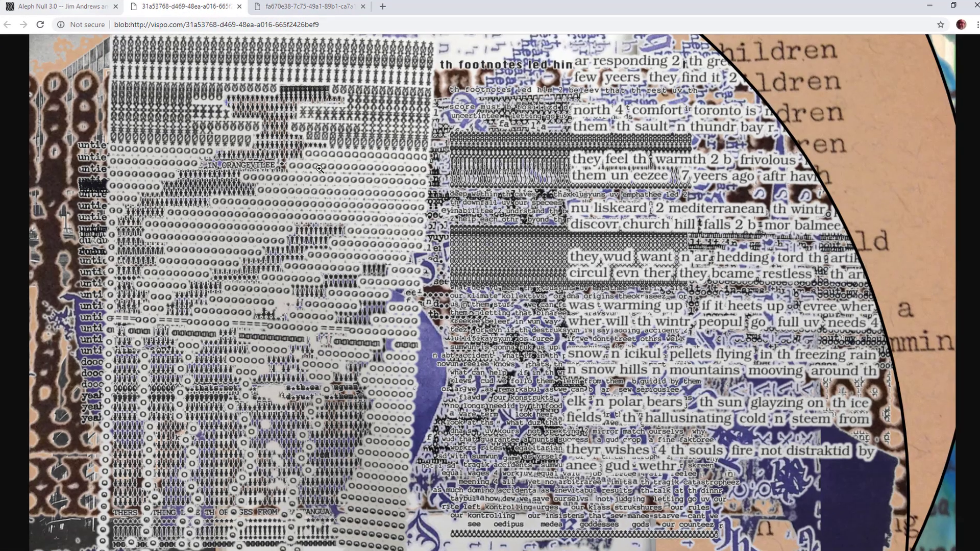
- Save the newer screenshot as a PNG image named test1 in the png folder
{"action": "right_click", "coordinate": [315, 170]}
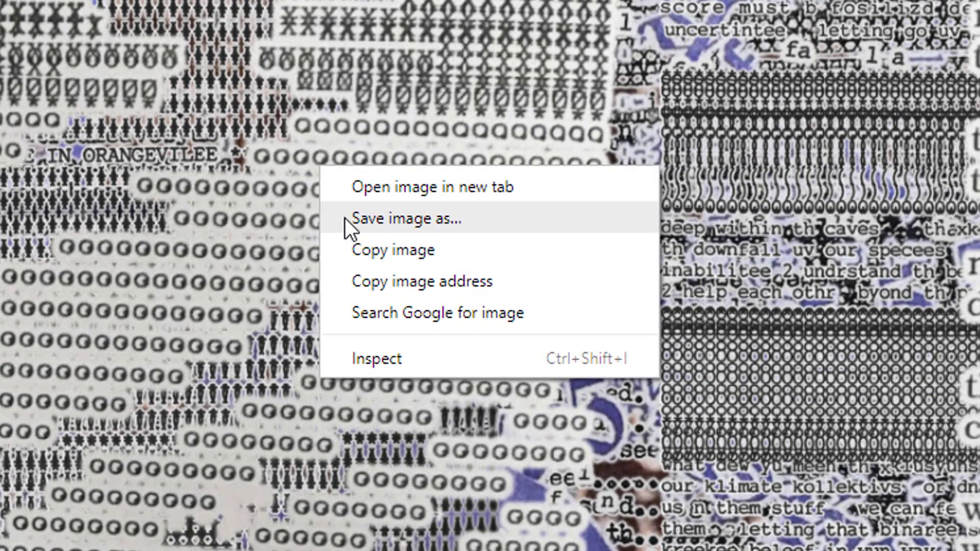
{"action": "left_click", "coordinate": [344, 218]}
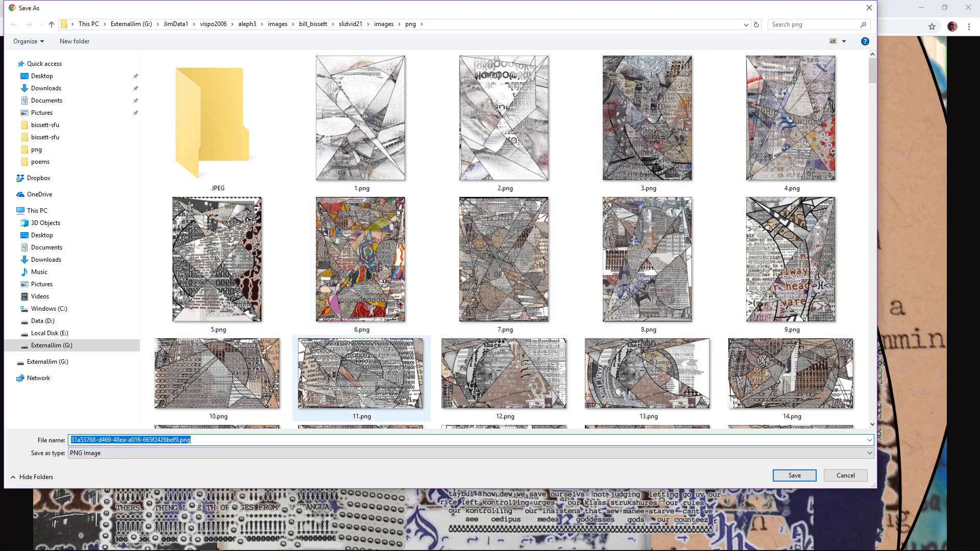
{"action": "type", "text": "test"}
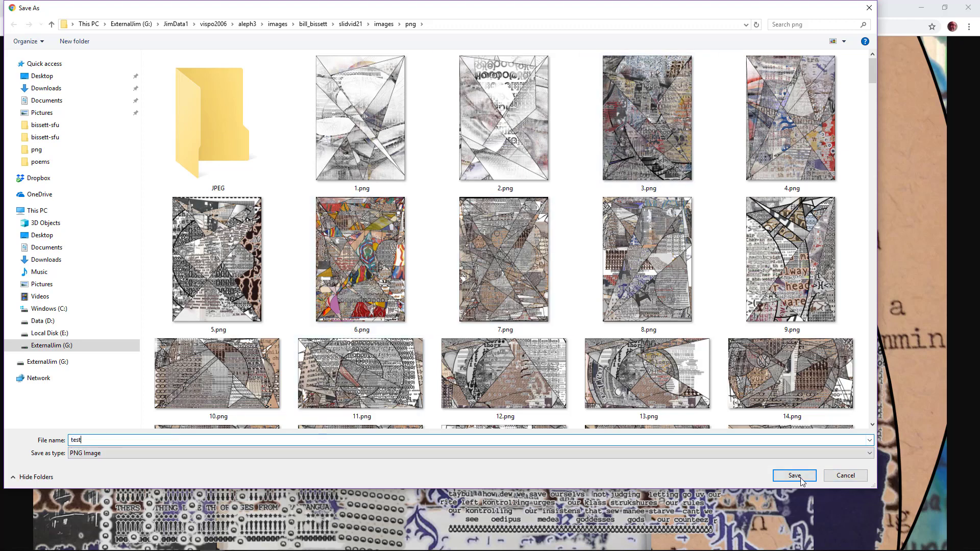
{"action": "type", "text": "1"}
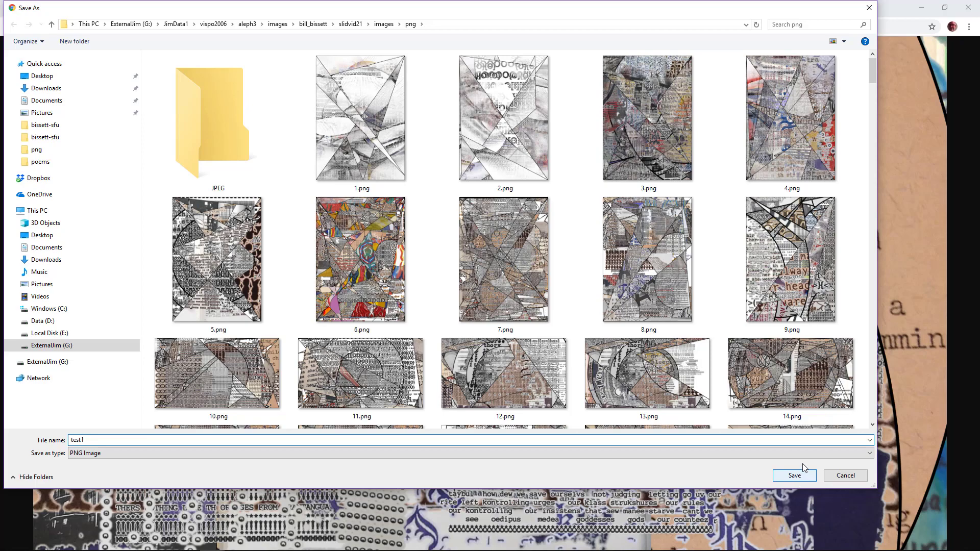
{"action": "left_click", "coordinate": [796, 474]}
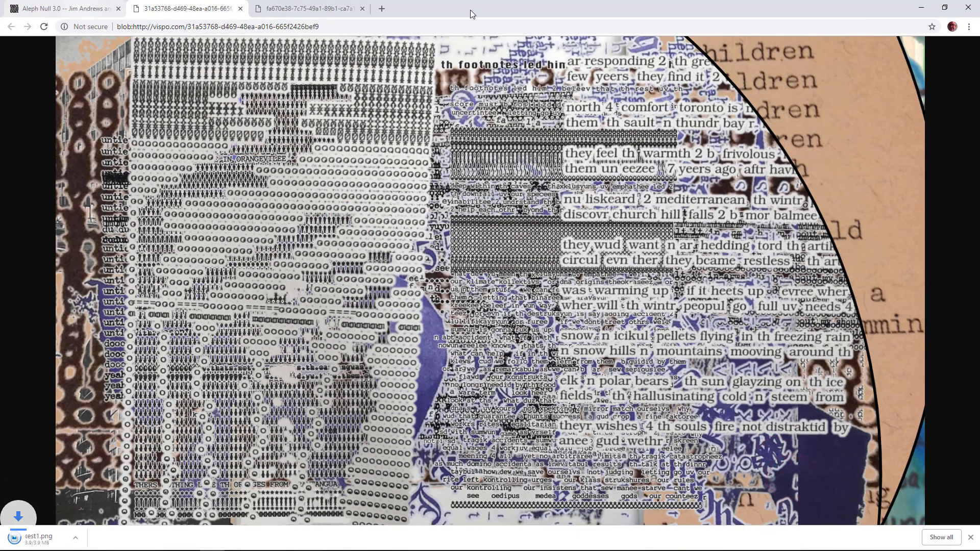
- Close the newer screenshot and save the remaining one as a PNG image named test2 in the same folder
{"action": "left_click", "coordinate": [241, 9]}
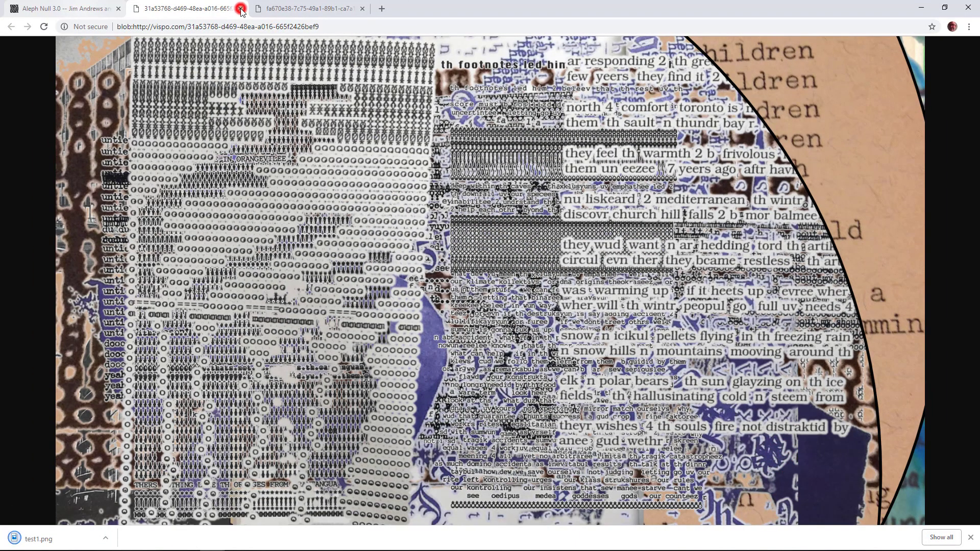
{"action": "right_click", "coordinate": [414, 243]}
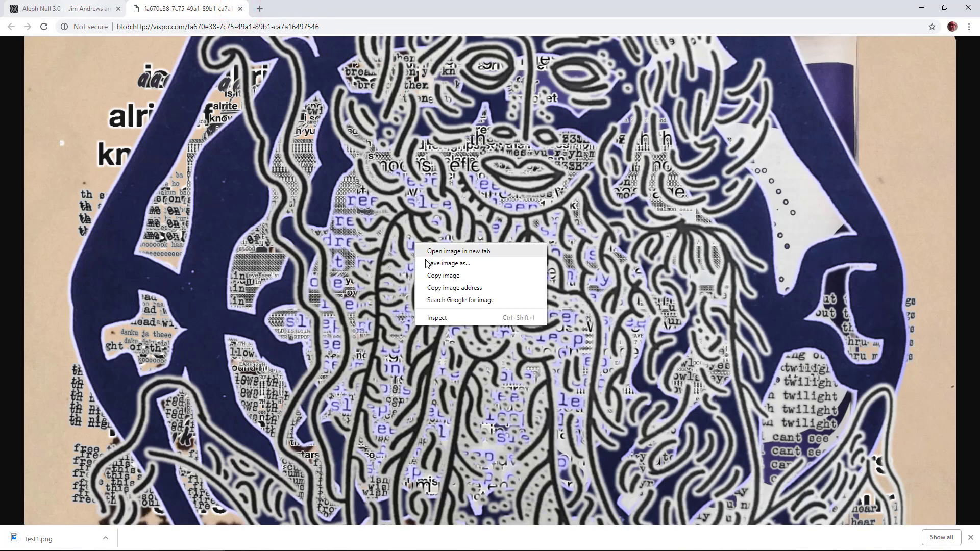
{"action": "left_click", "coordinate": [429, 268]}
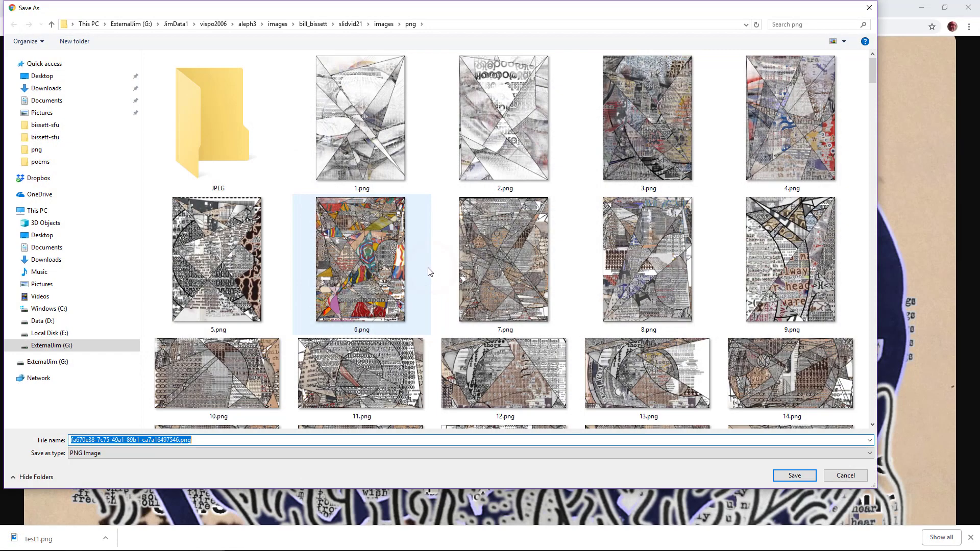
{"action": "type", "text": "t"}
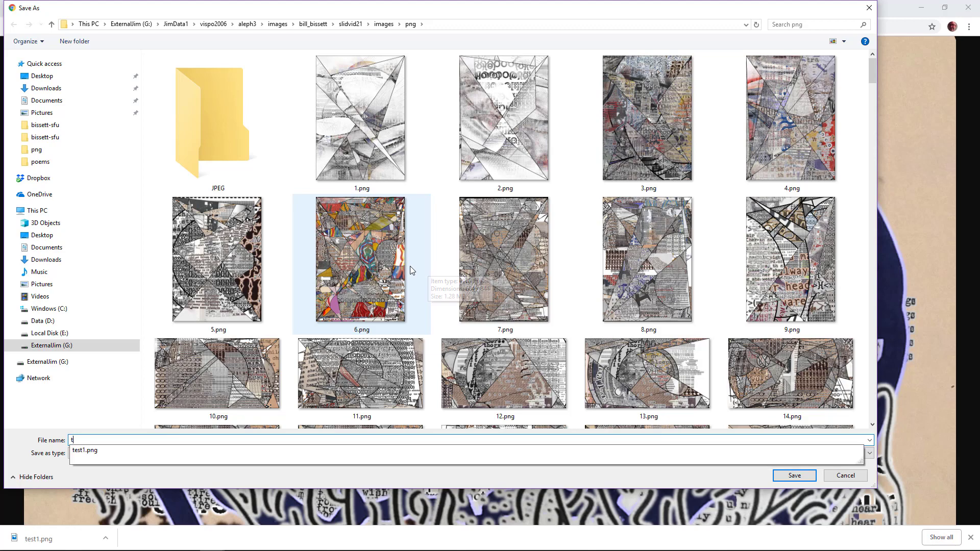
{"action": "type", "text": "est2"}
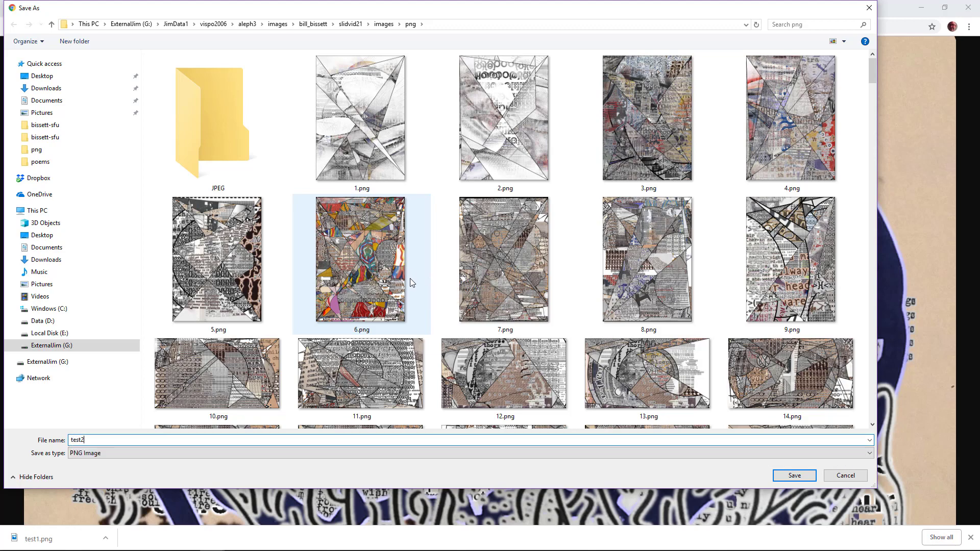
{"action": "left_click", "coordinate": [793, 475]}
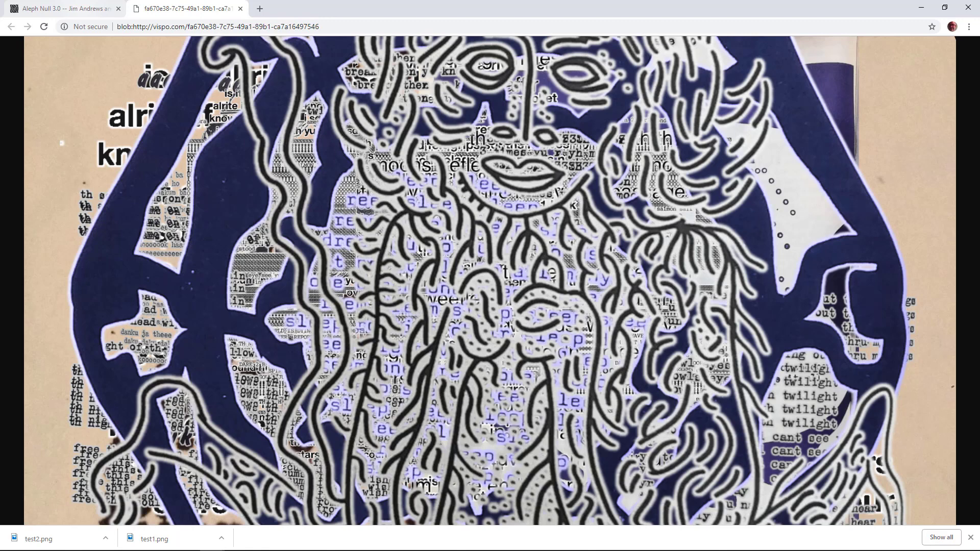
- Switch to Photoshop and bring its workspace to the front
{"action": "key", "text": "alt+Tab"}
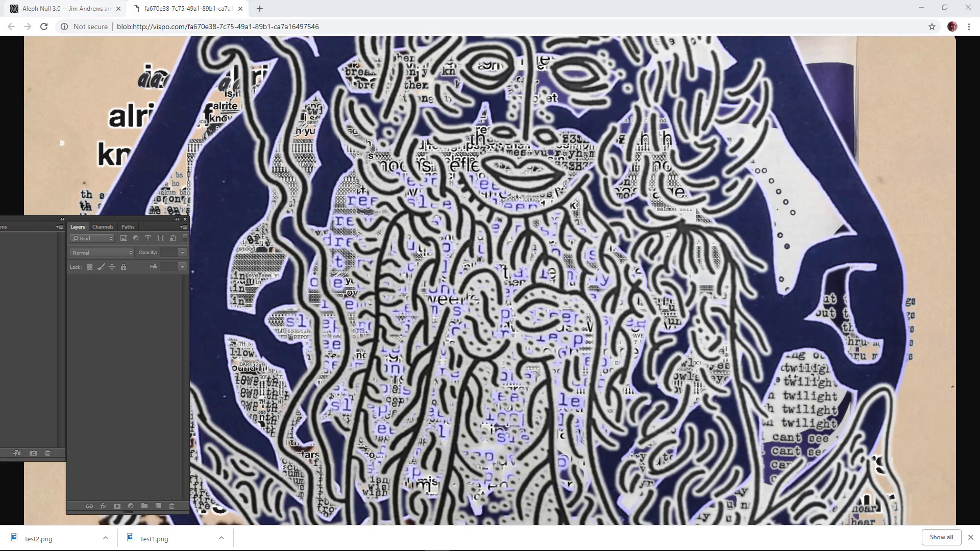
{"action": "left_click_drag", "start_coordinate": [0, 37], "coordinate": [423, 1]}
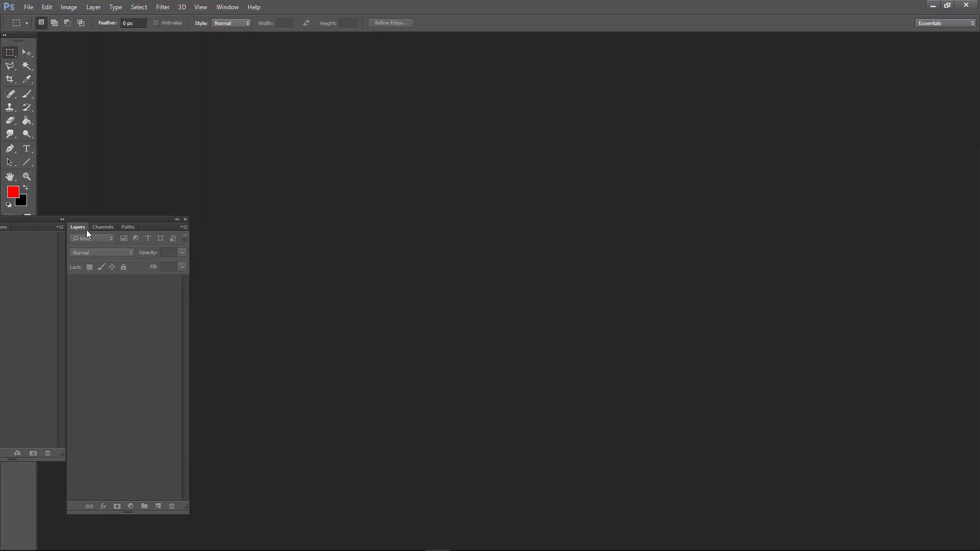
- Move the floating History and Layers panels clear of the toolbox and open test1.png and test2.png together from the png folder
{"action": "left_click_drag", "start_coordinate": [32, 219], "coordinate": [138, 242]}
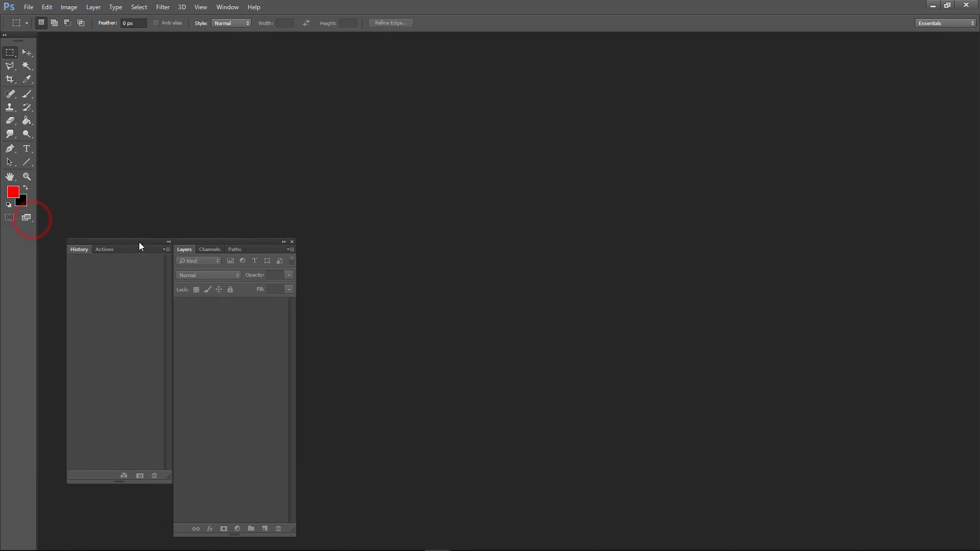
{"action": "left_click", "coordinate": [27, 7]}
{"action": "left_click", "coordinate": [39, 28]}
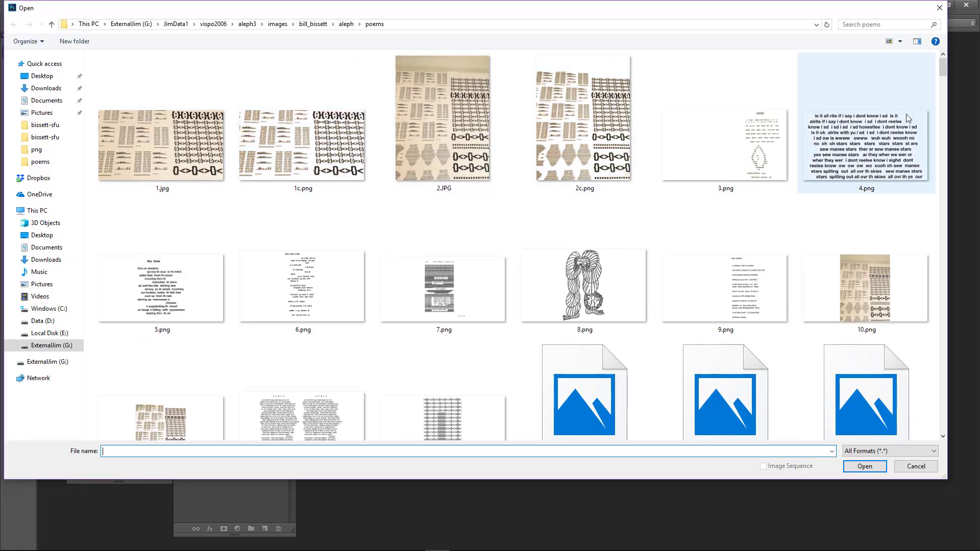
{"action": "left_click_drag", "start_coordinate": [941, 62], "coordinate": [938, 286]}
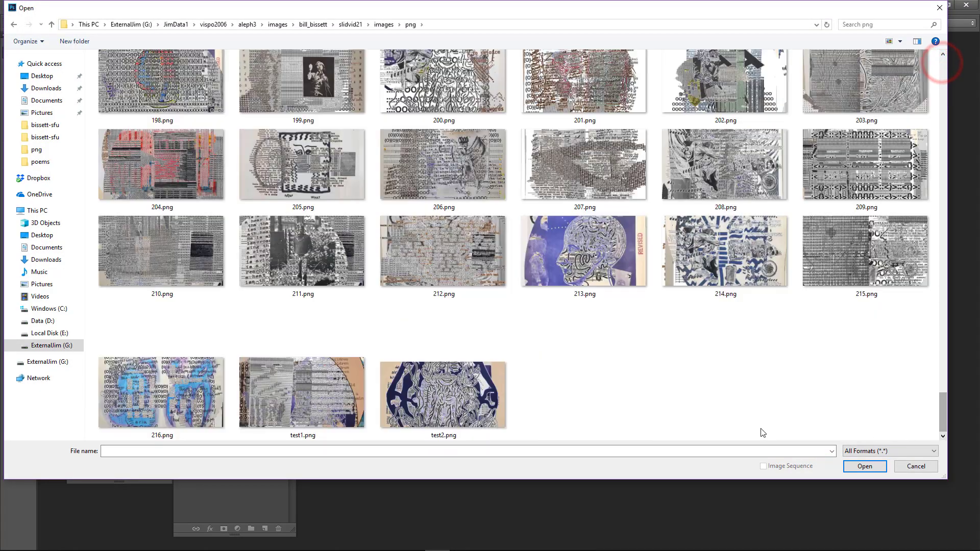
{"action": "left_click", "coordinate": [273, 387]}
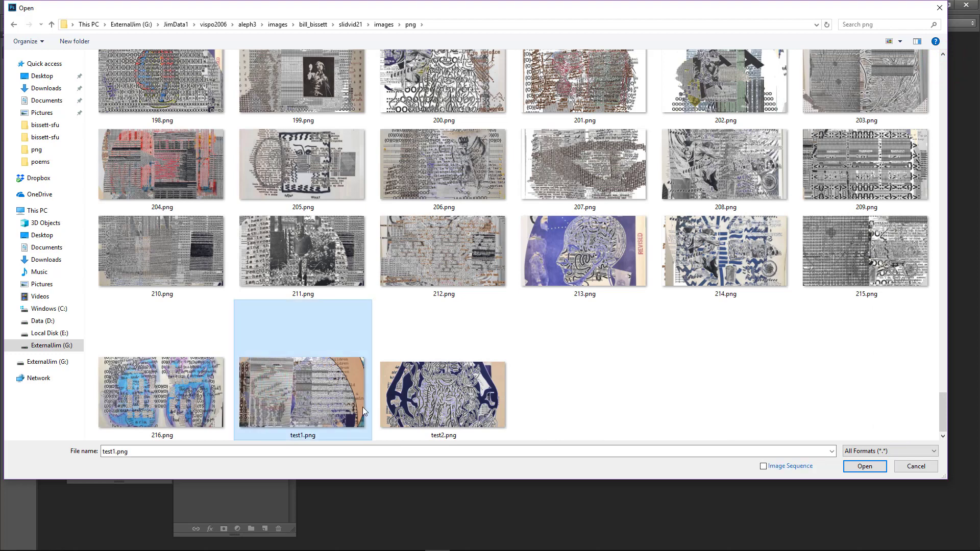
{"action": "left_click", "coordinate": [453, 396], "text": "ctrl"}
{"action": "left_click", "coordinate": [867, 465]}
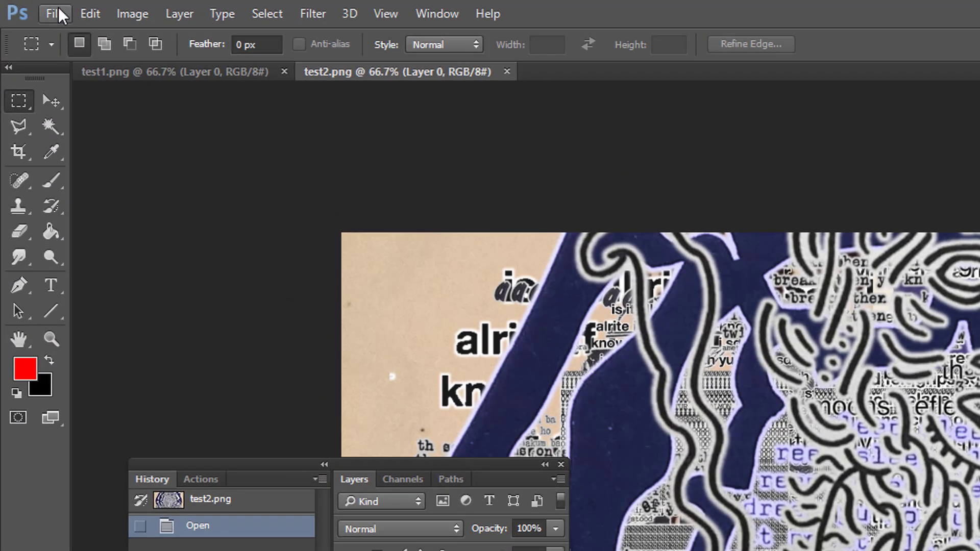
- Run the Image Processor script on the open images, saving them in the same location as JPEG with quality 6
{"action": "left_click", "coordinate": [55, 14]}
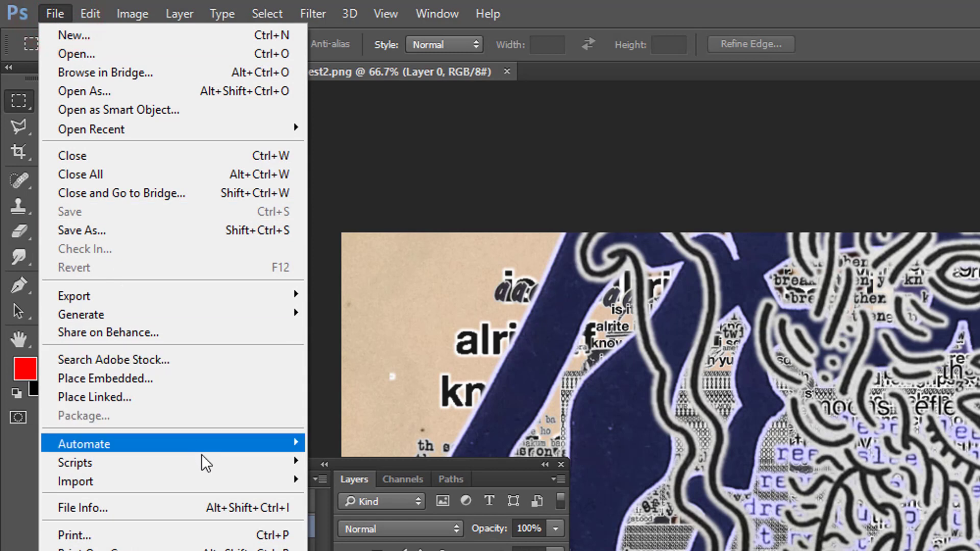
{"action": "mouse_move", "coordinate": [209, 464]}
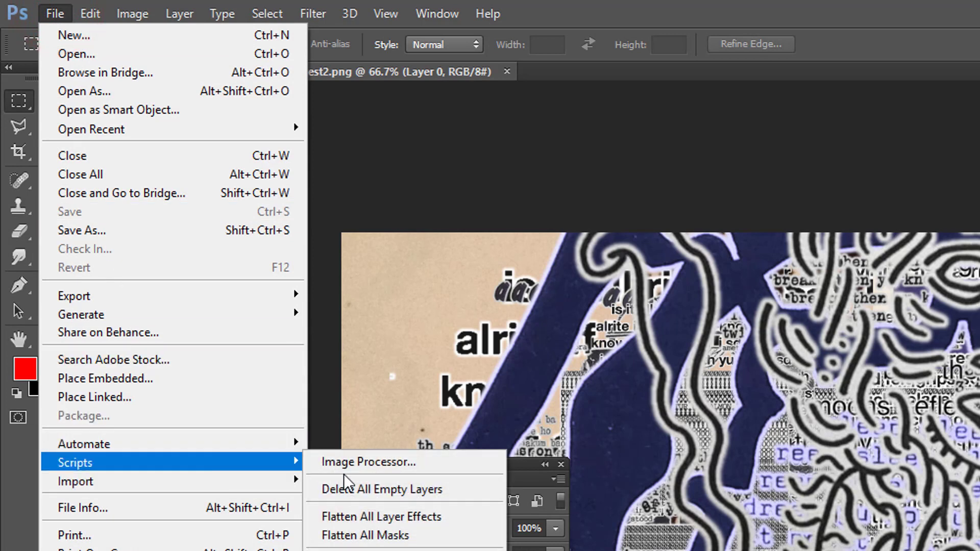
{"action": "left_click", "coordinate": [367, 466]}
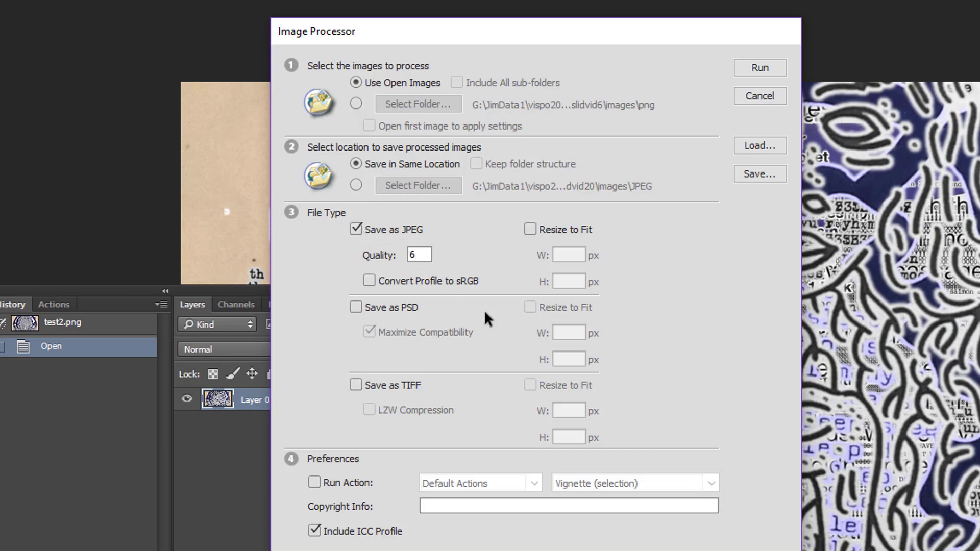
{"action": "left_click", "coordinate": [766, 69]}
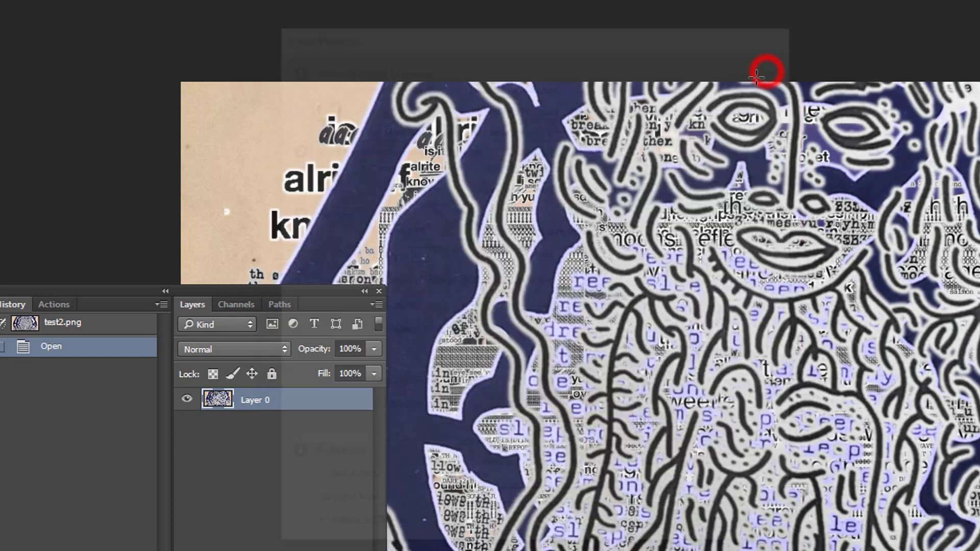